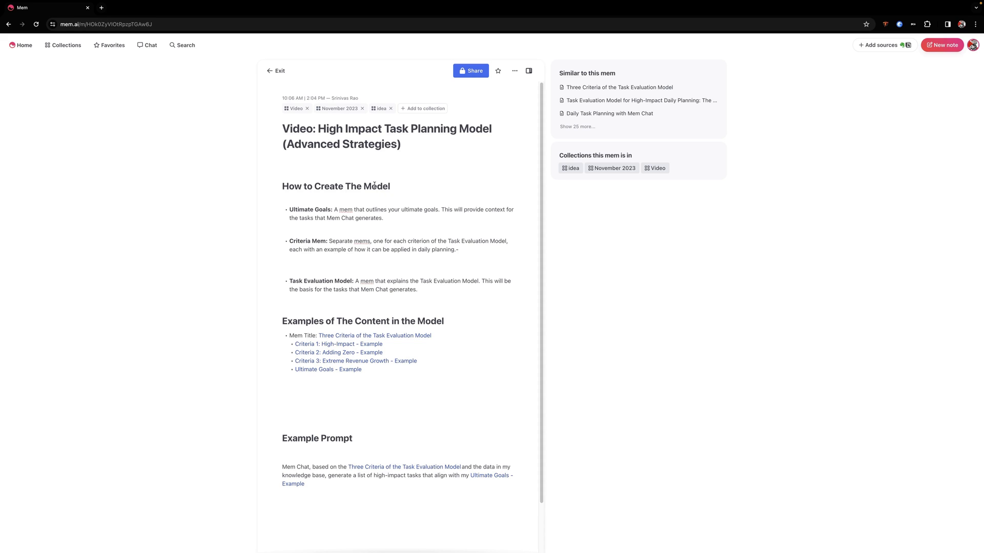
Step: Open the linked 'Criteria 1: High-Impact - Example' mem, which defines high-impact tasks as goal-advancing actions
scroll(374, 185, "down", 1)
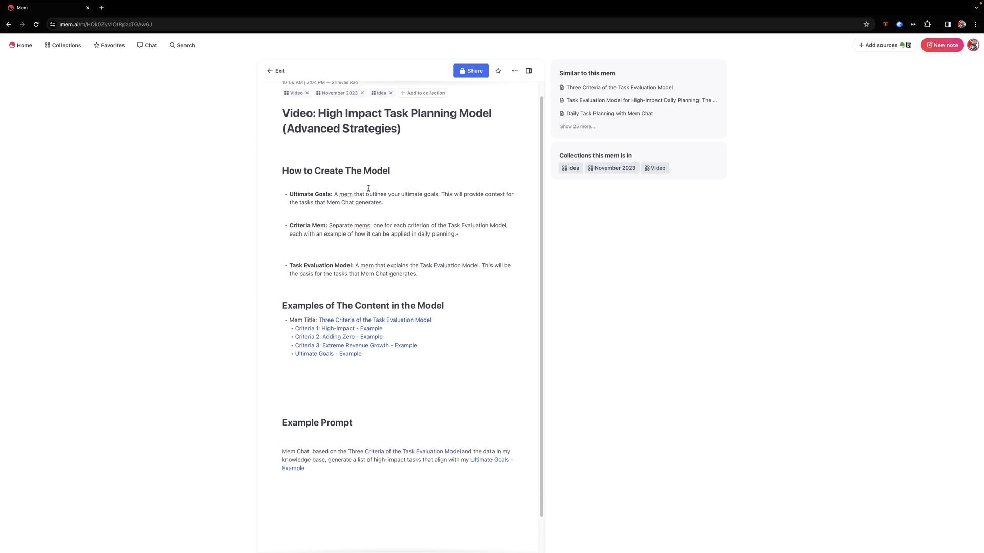
scroll(368, 189, "up", 1)
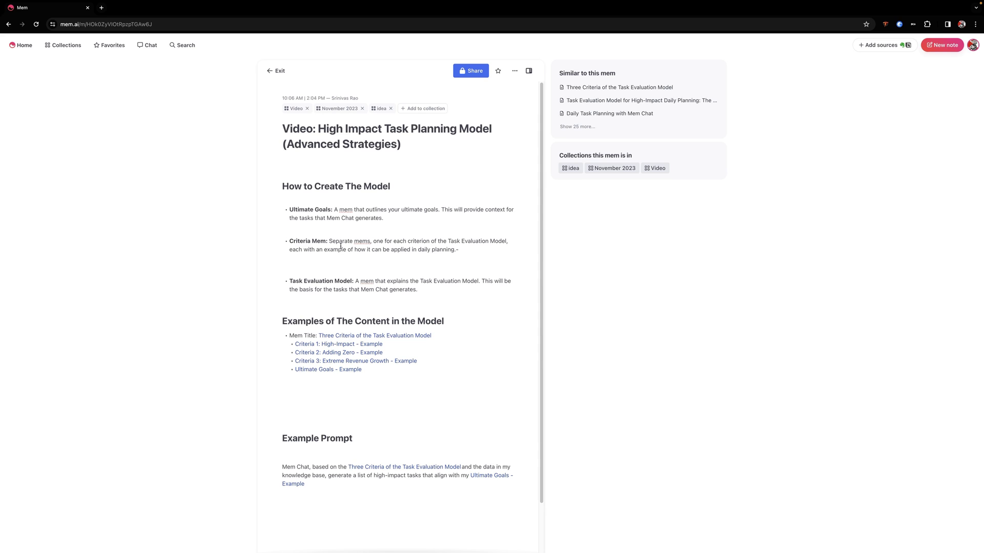
scroll(345, 266, "down", 1)
scroll(353, 280, "up", 1)
left_click(308, 263)
scroll(381, 240, "down", 1)
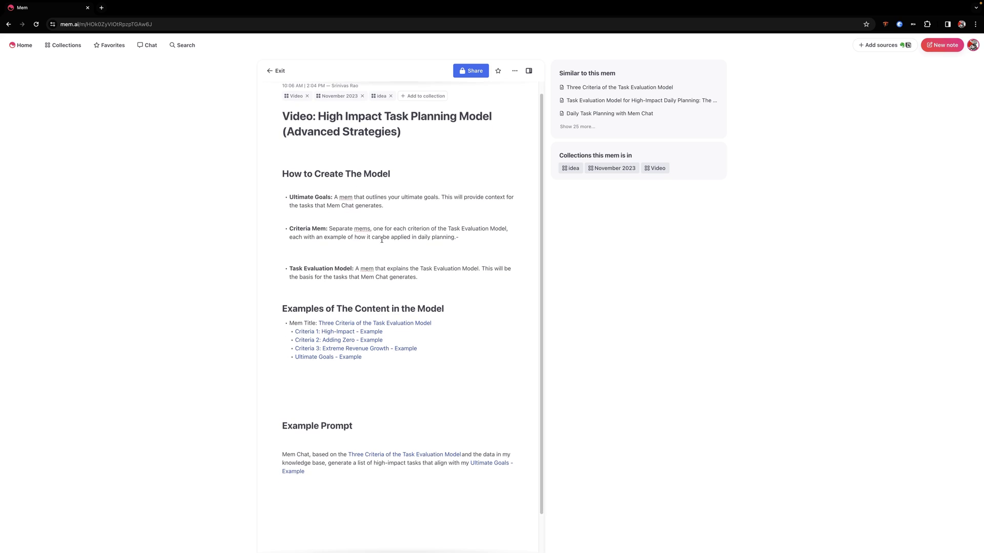
scroll(359, 245, "up", 1)
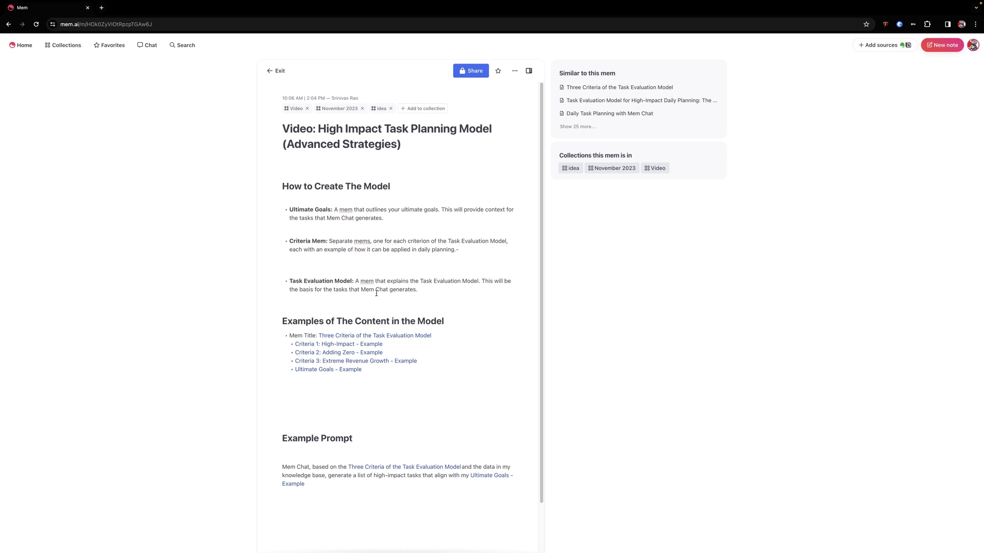
scroll(376, 293, "down", 1)
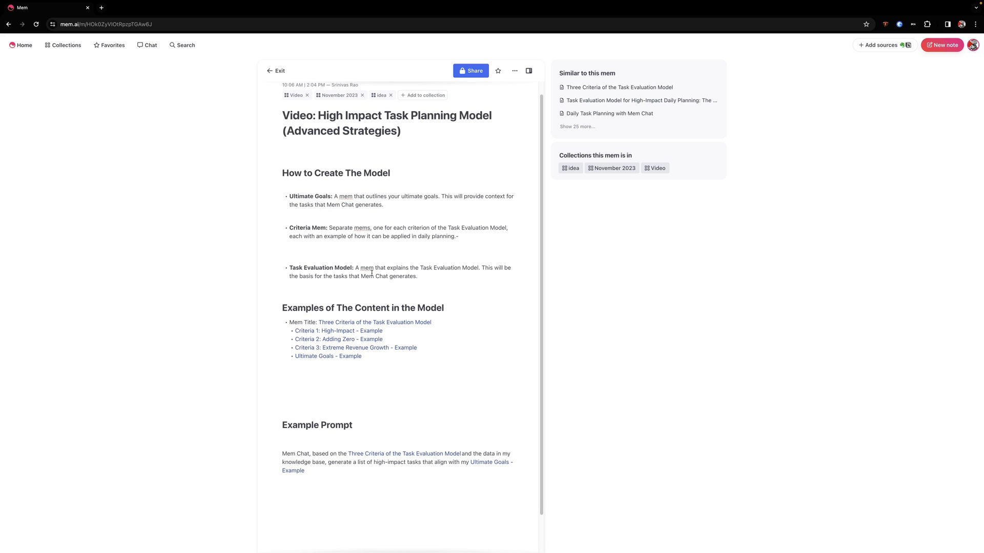
scroll(371, 274, "up", 1)
scroll(374, 271, "down", 1)
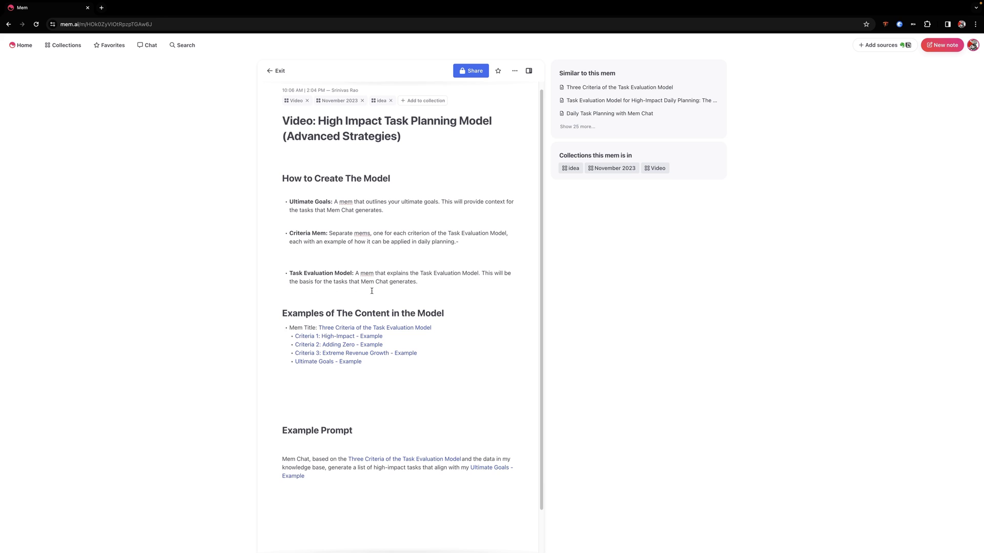
scroll(387, 240, "down", 1)
left_click(350, 243)
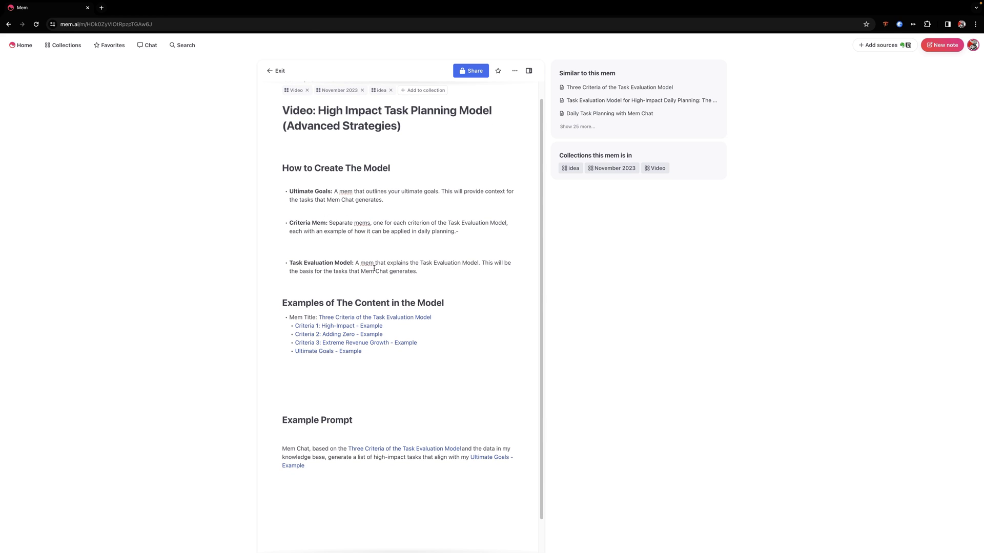
left_click(365, 327)
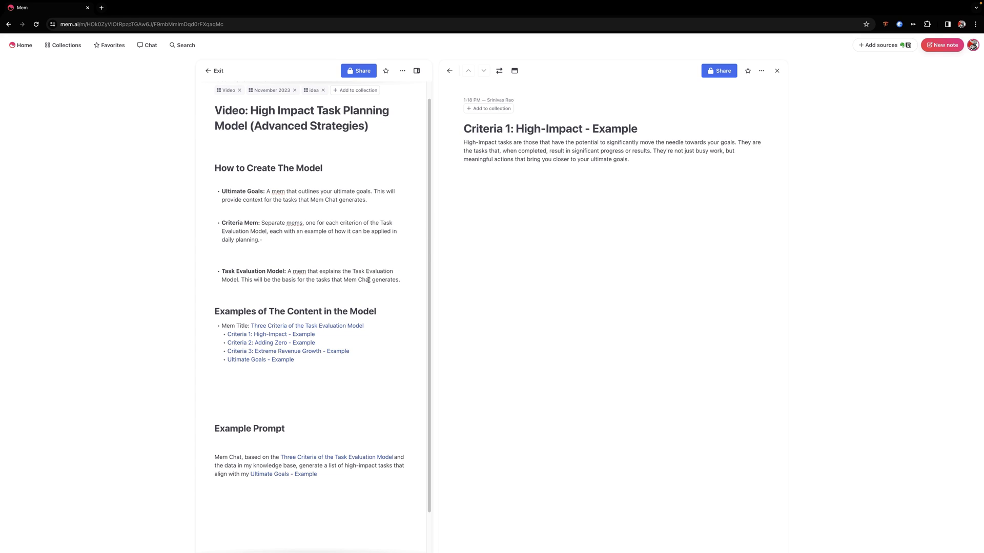
Step: View the Criteria 2: Adding Zero and Criteria 3: Extreme Revenue Growth mems, then the Three Criteria summary
left_click(292, 343)
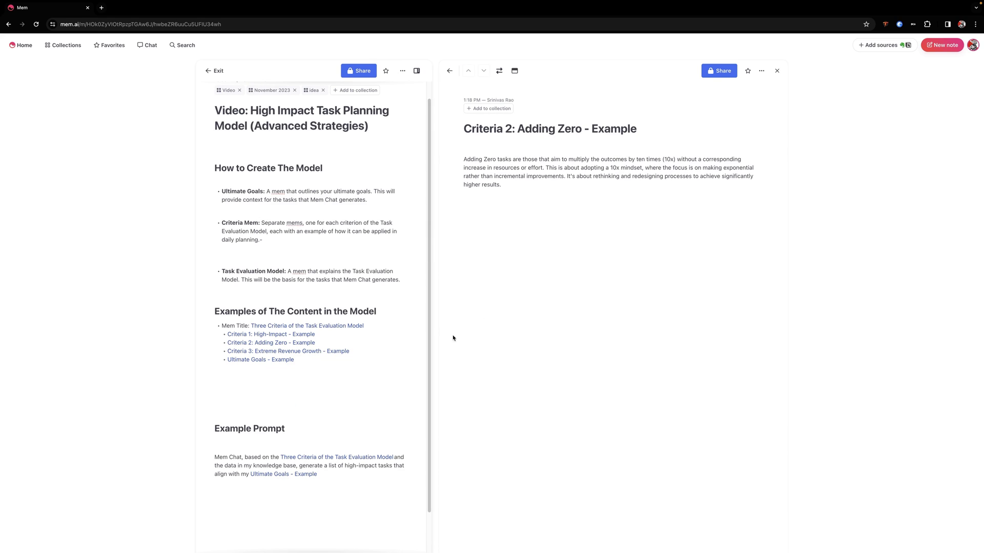
left_click(333, 357)
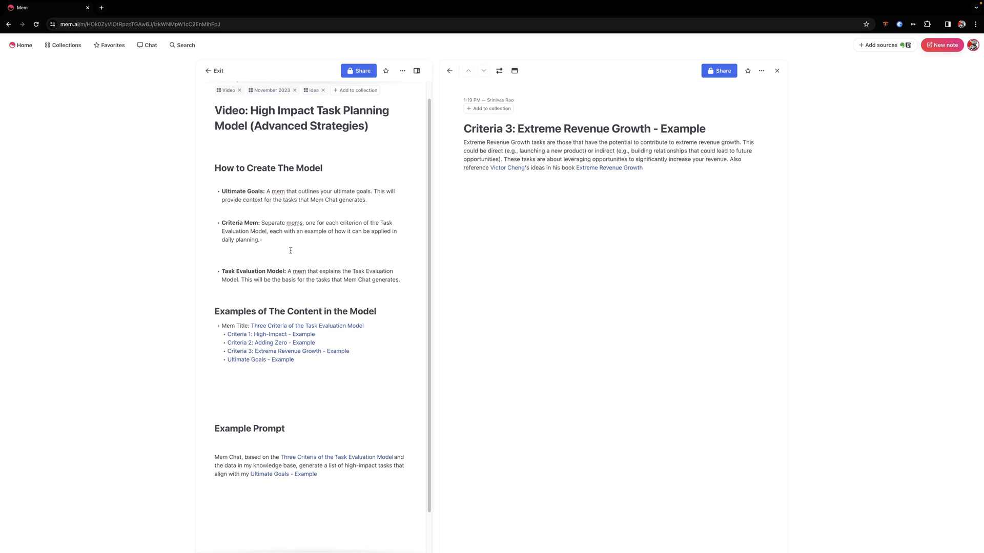
left_click(341, 327)
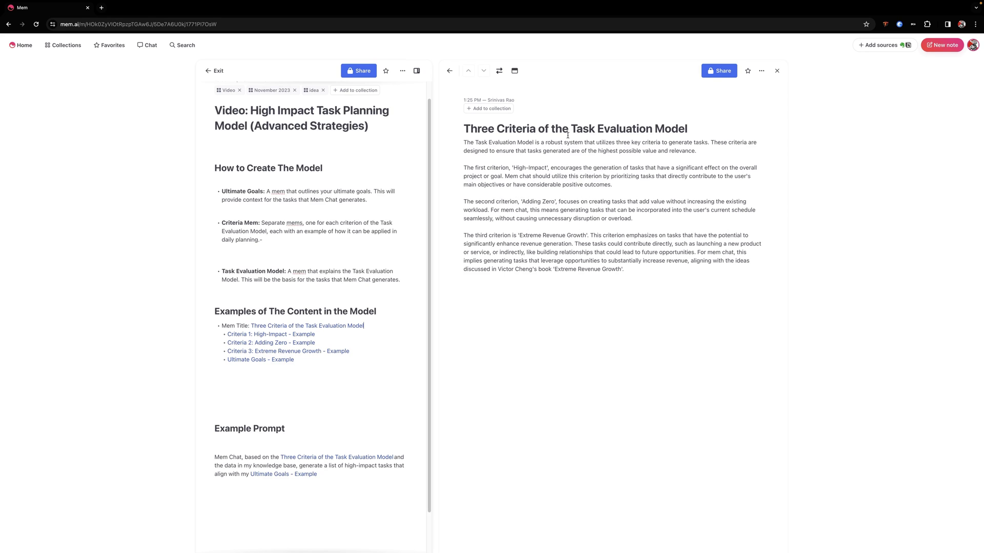
Step: Open 'Ultimate Goals - Example' in the side panel, listing three goals due by December 31st
left_click(246, 361)
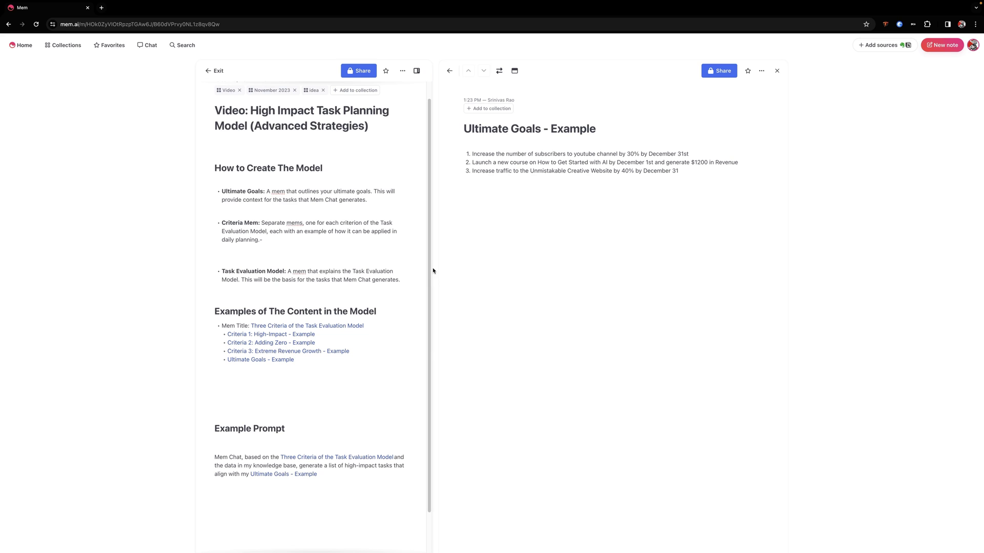
scroll(406, 314, "down", 1)
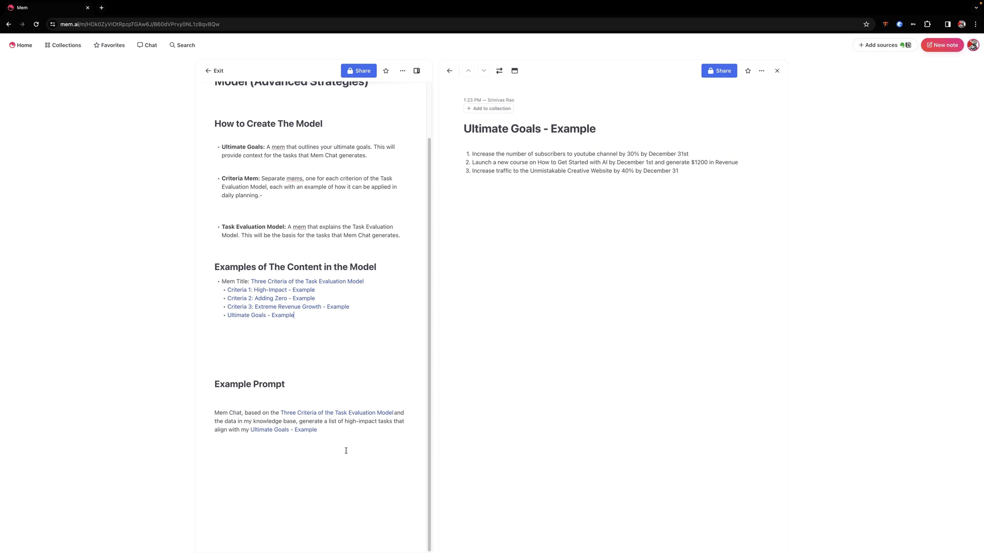
Step: Prefix the example prompt with 'Run a simulation based on the prompt below :' as one paragraph
left_click(235, 404)
key("Return")
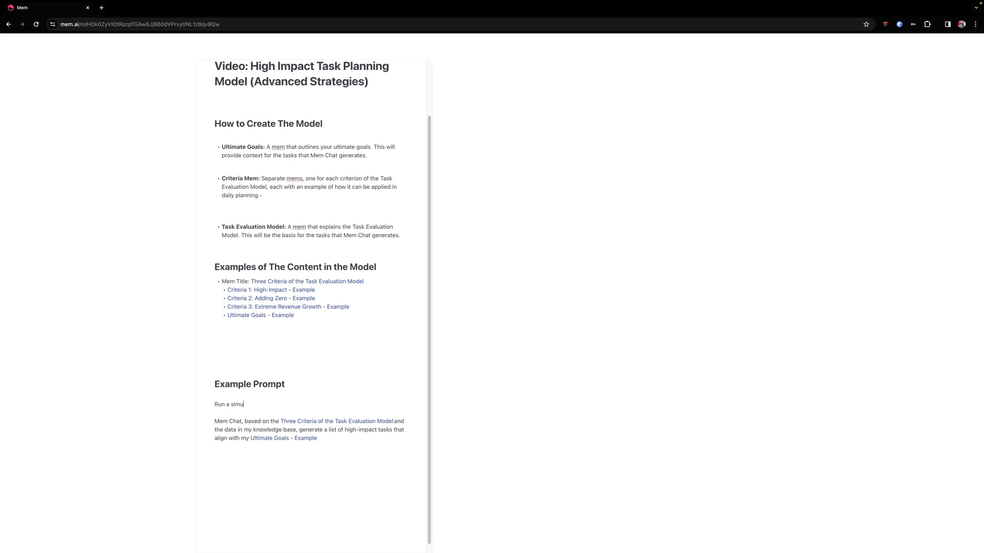
type("lation based on the prompt below")
left_click(214, 422)
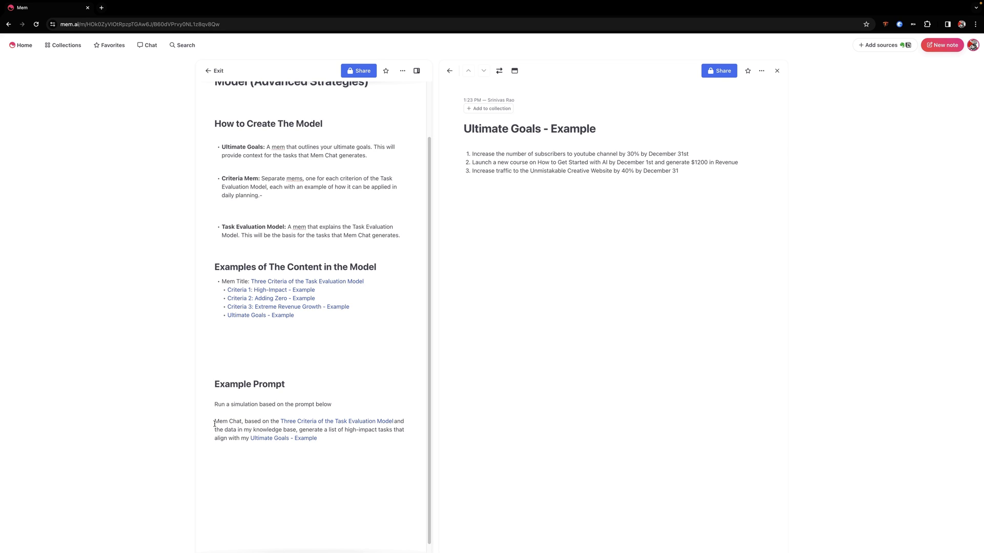
key("BackSpace")
key("BackSpace")
type(": Mem Chat, based on the")
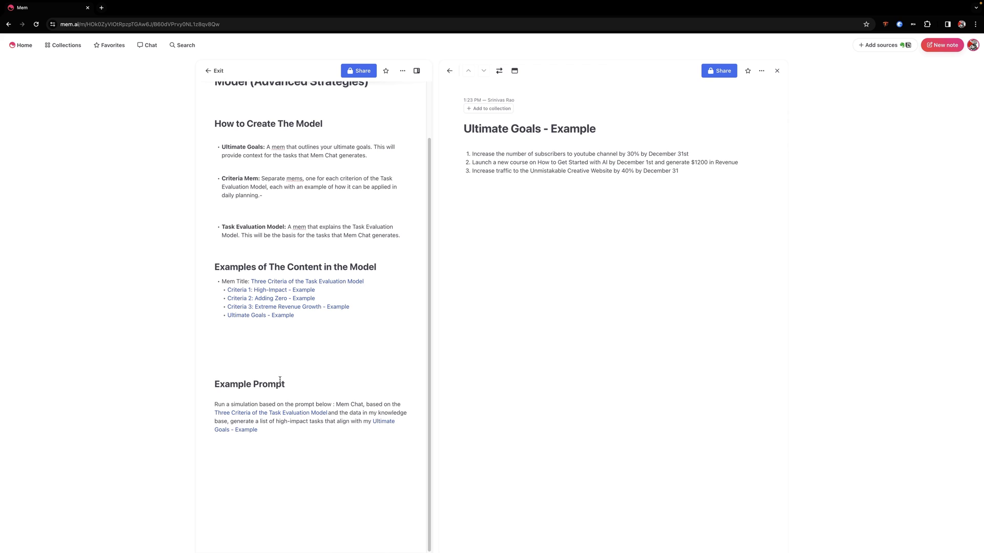
Step: Check the linked Three Criteria and Ultimate Goals mems, then place the caret after 'list of'
left_click(278, 412)
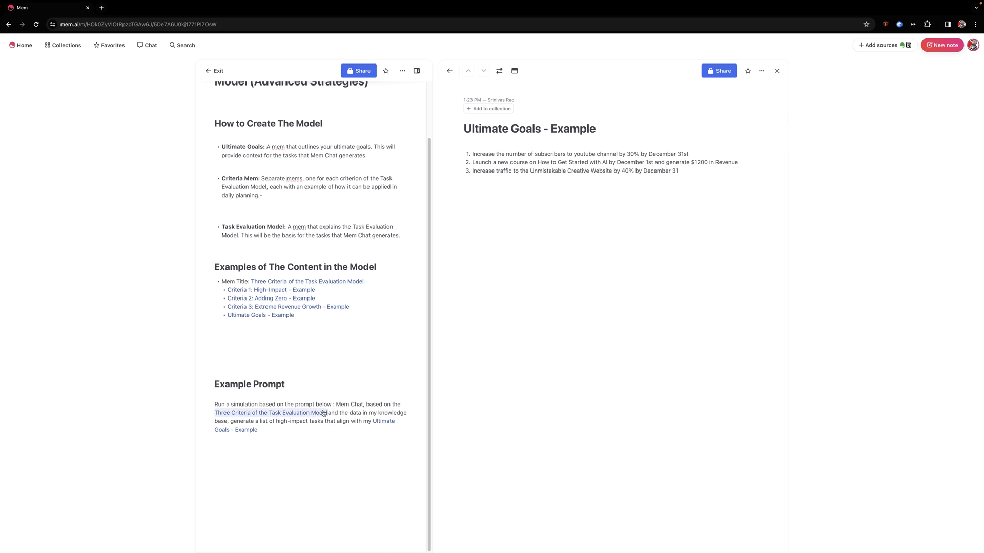
left_click(383, 422)
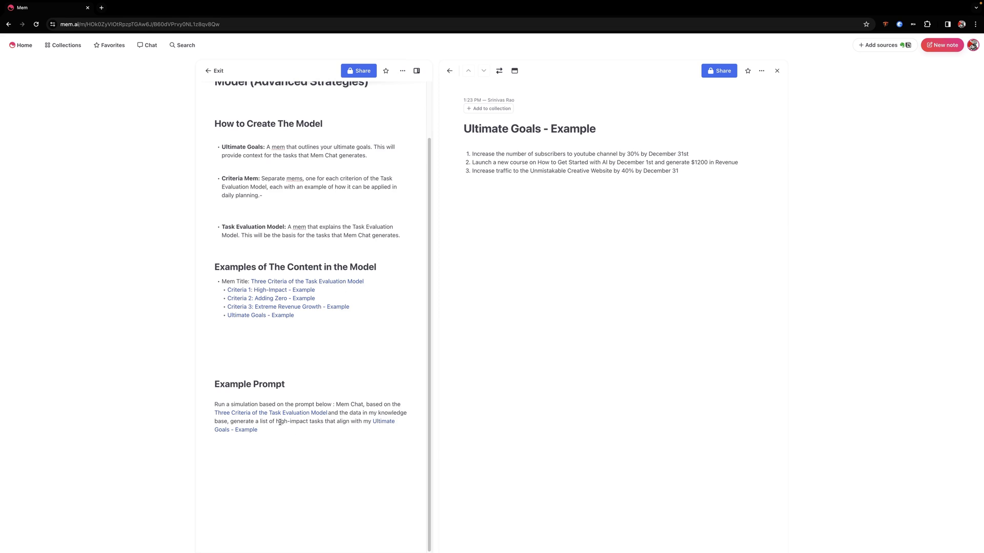
left_click(276, 421)
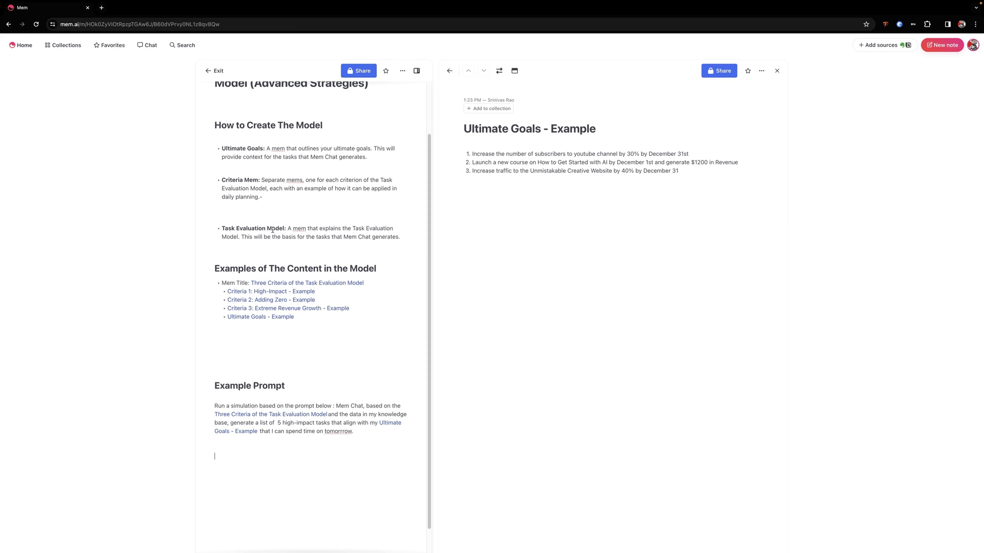
Step: Correct the misspelled 'tomorrow' in the Example Prompt and copy the whole prompt paragraph
scroll(272, 230, "up", 1)
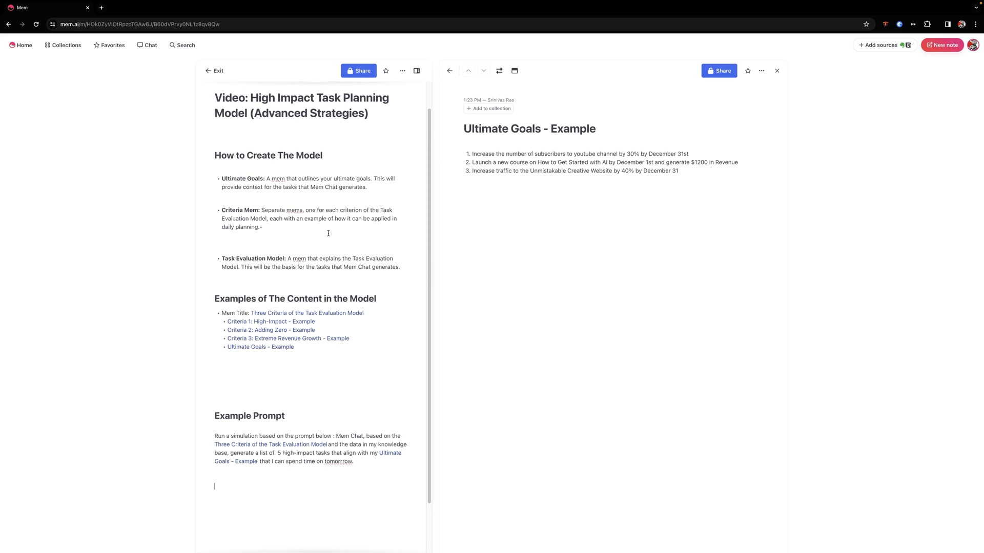
scroll(338, 262, "down", 2)
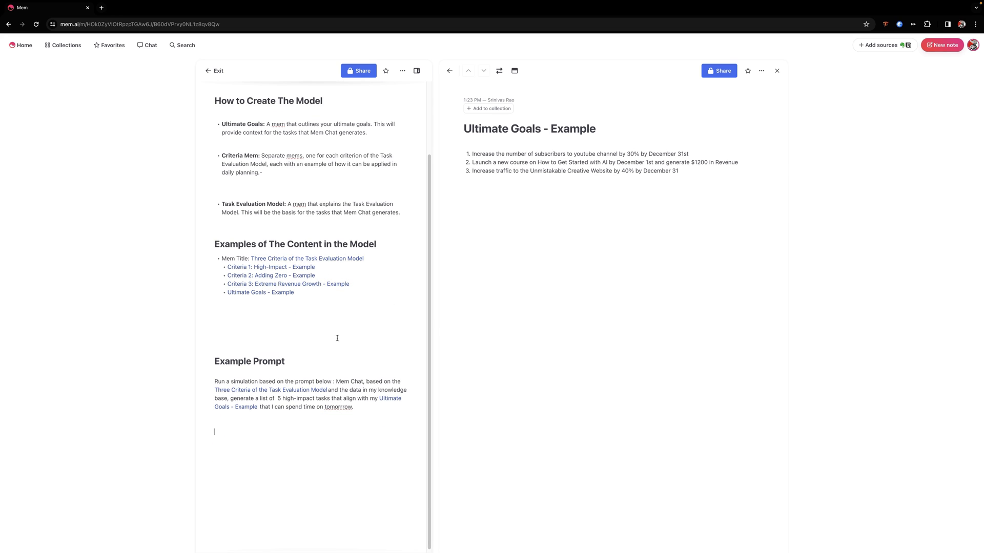
scroll(336, 336, "down", 1)
left_click_drag(347, 359, 381, 409)
left_click(348, 405)
right_click(341, 405)
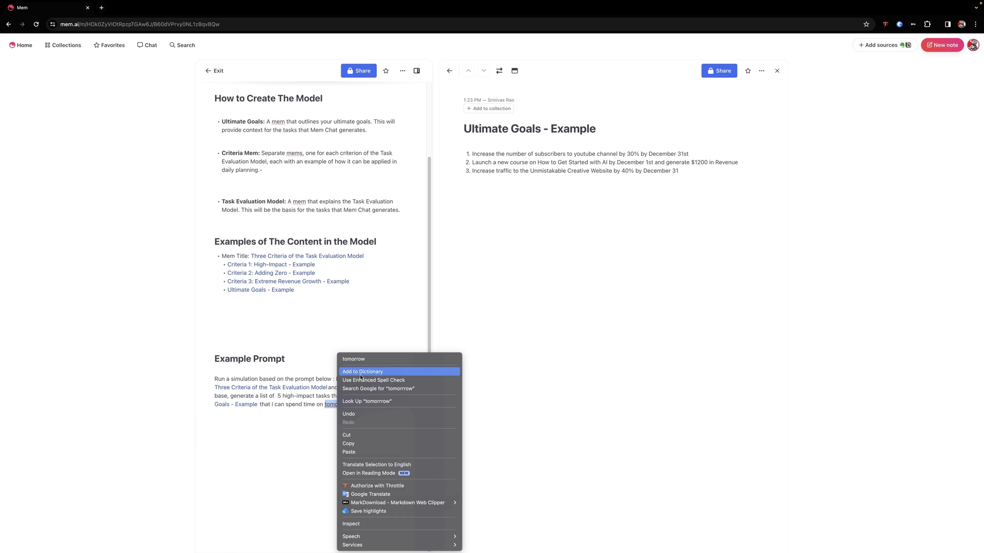
key("Down")
key("Return")
left_click_drag(361, 407, 204, 377)
key("ctrl+c")
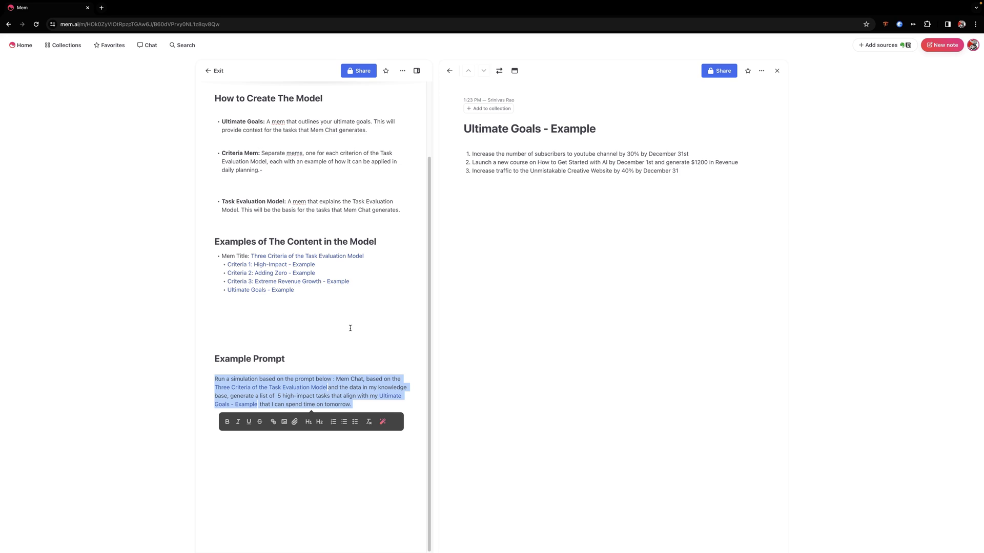
key("Up")
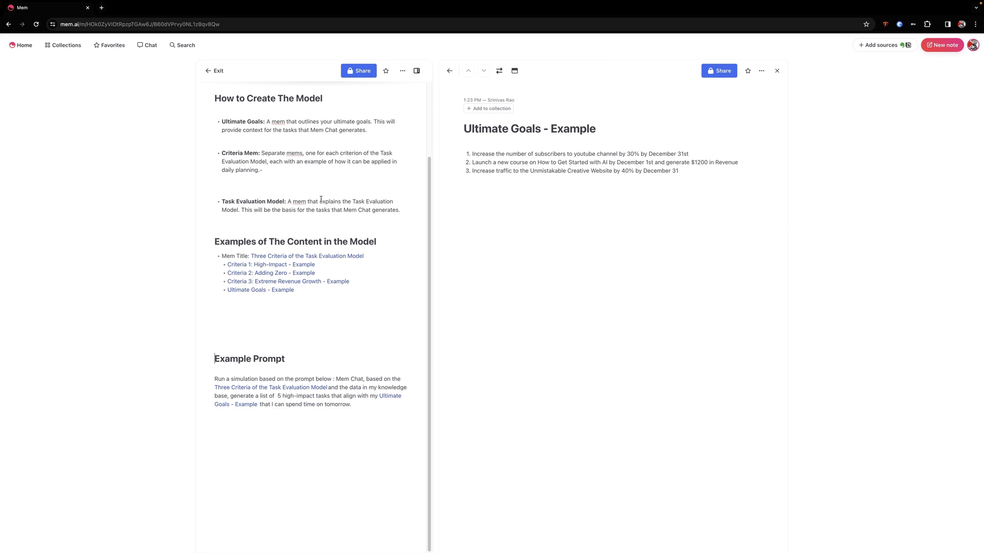
Step: Paste the Example Prompt into Mem Chat and send it, getting five high-impact tasks for tomorrow
left_click(148, 46)
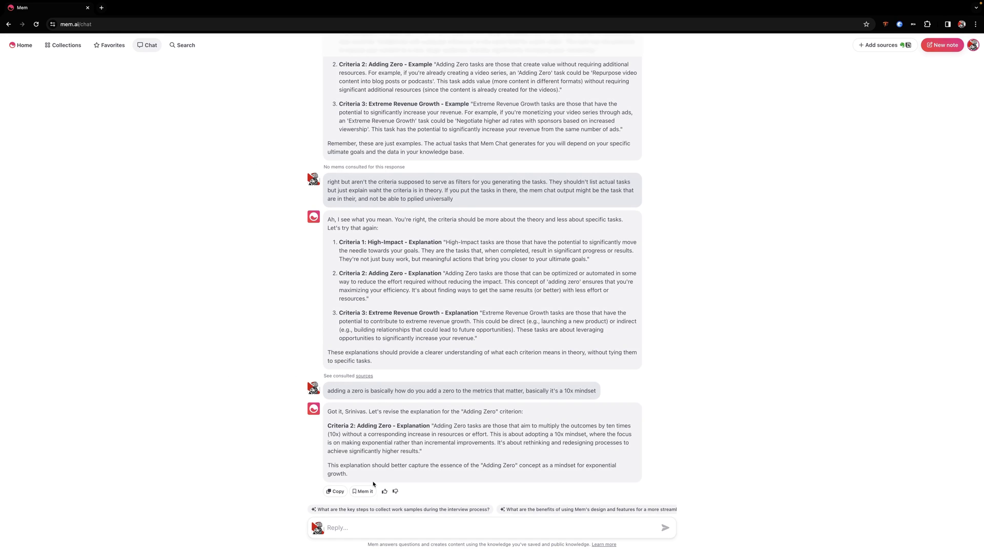
left_click(371, 525)
key("ctrl+v")
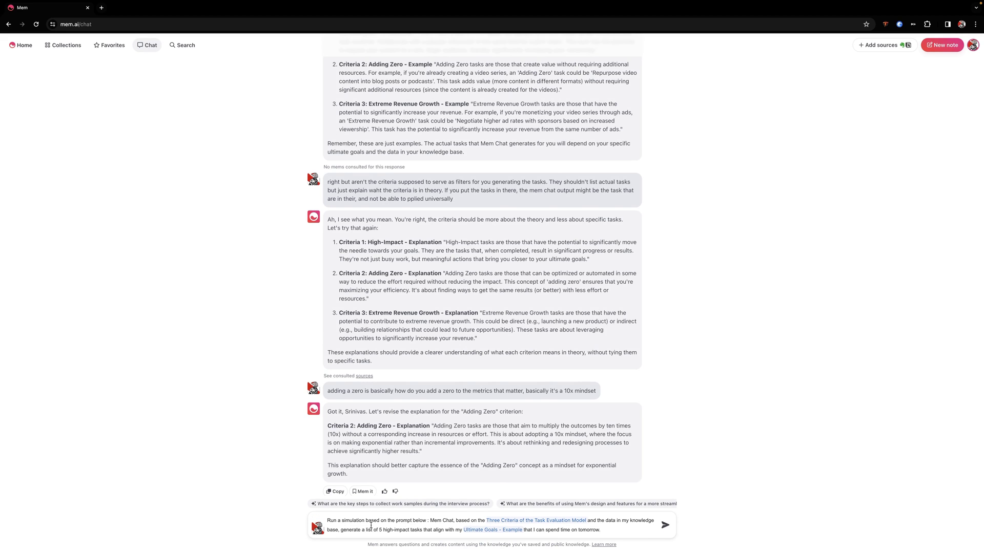
key("Return")
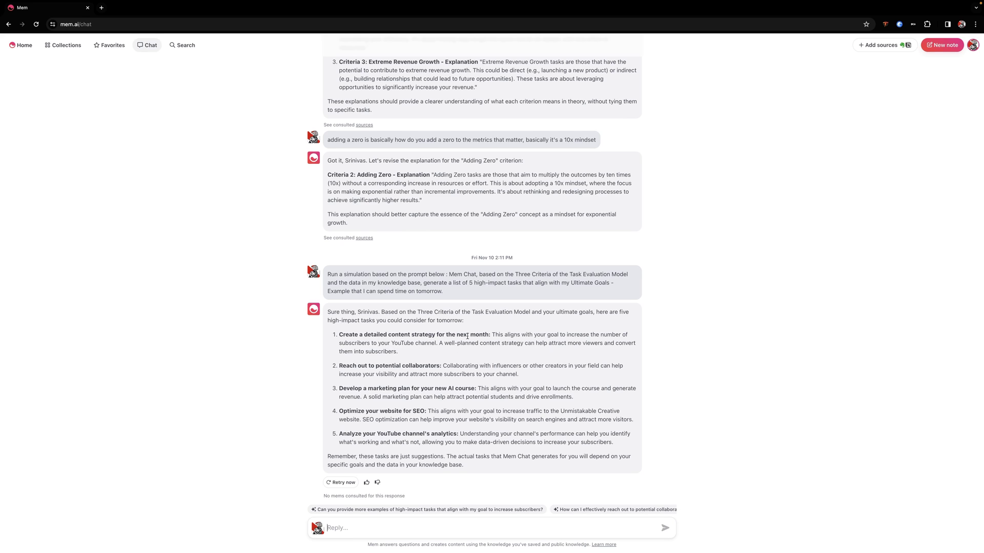
Step: Ask Mem Chat to 'go deeper on' the content-strategy task and give more specifics
left_click_drag(435, 352, 338, 338)
key("super+c")
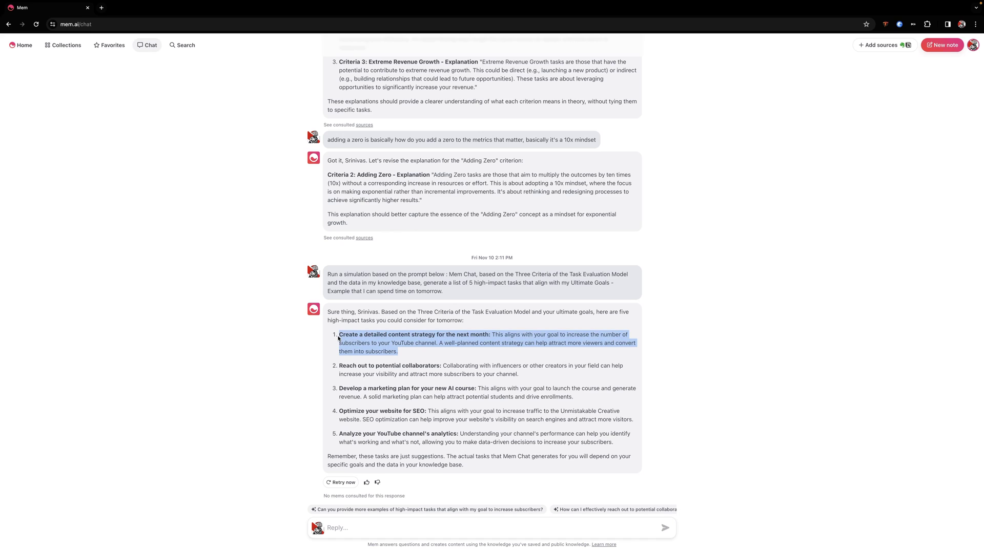
left_click(439, 530)
type("go deep")
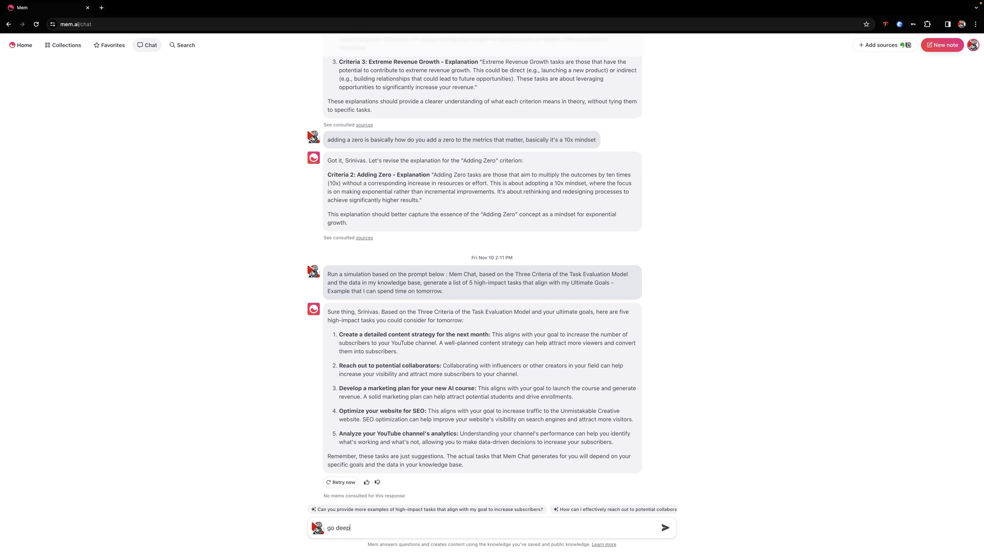
type("er on")
key("super+v")
type("and give me")
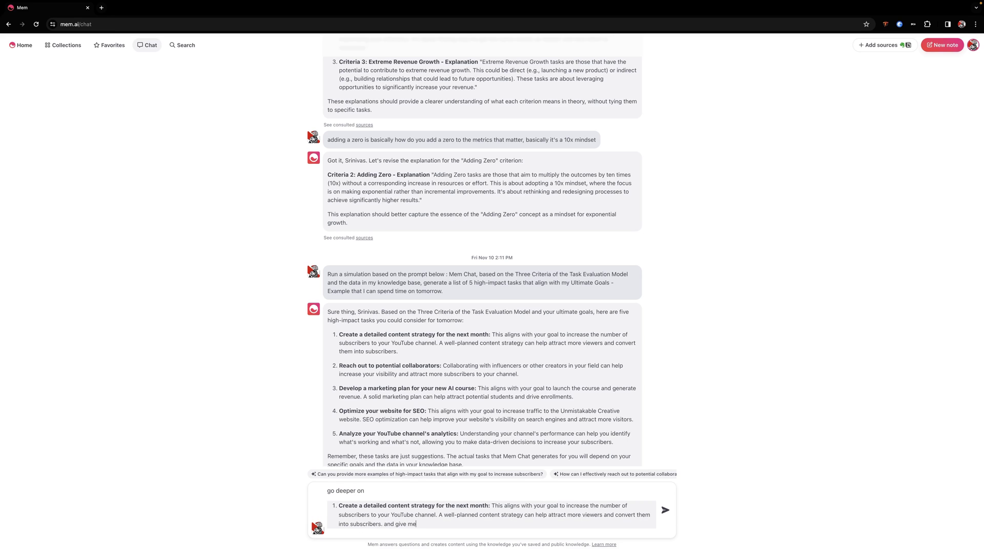
type(". more specifcs")
key("Return")
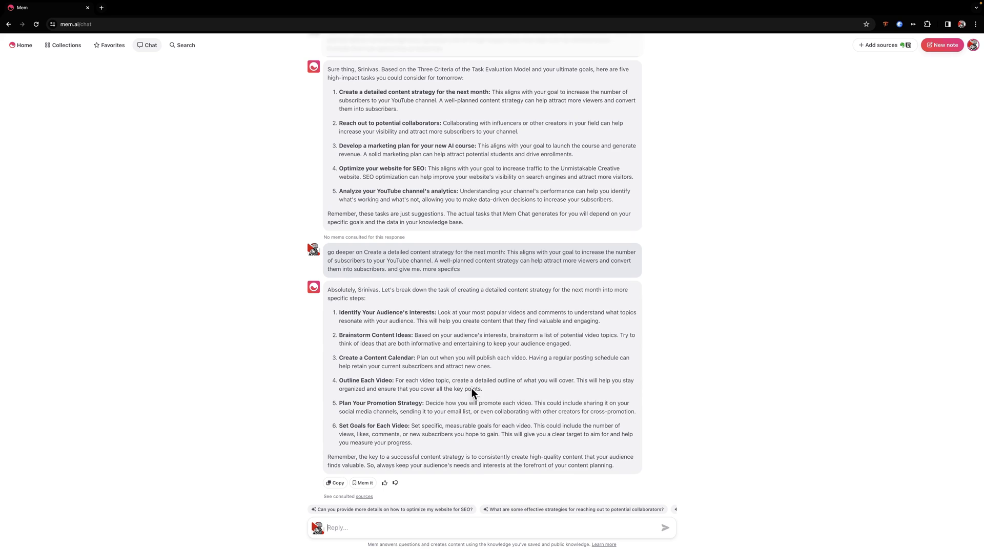
Step: Return to All notes and open 'Video: High Impact Task Planning Model (Advanced Strategies)'
left_click(20, 46)
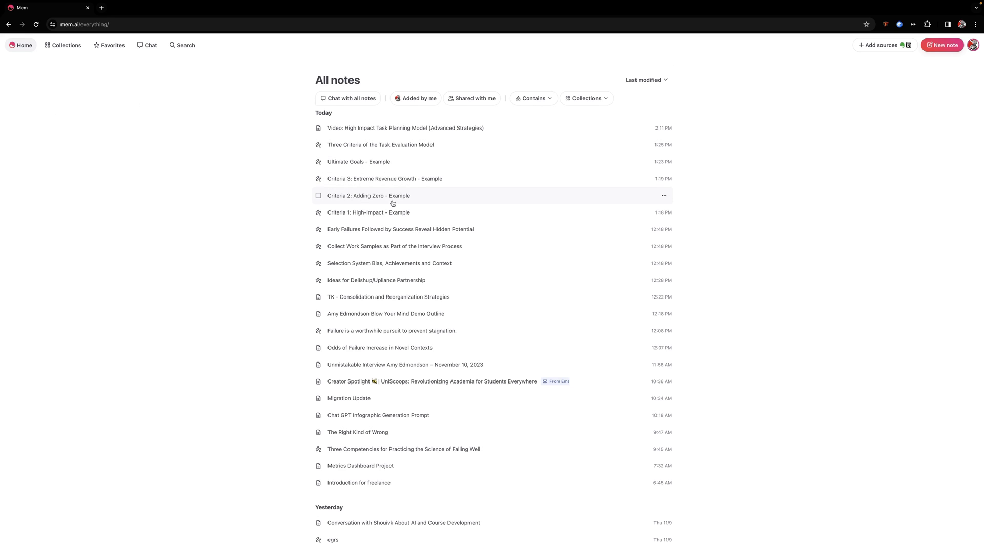
left_click(391, 130)
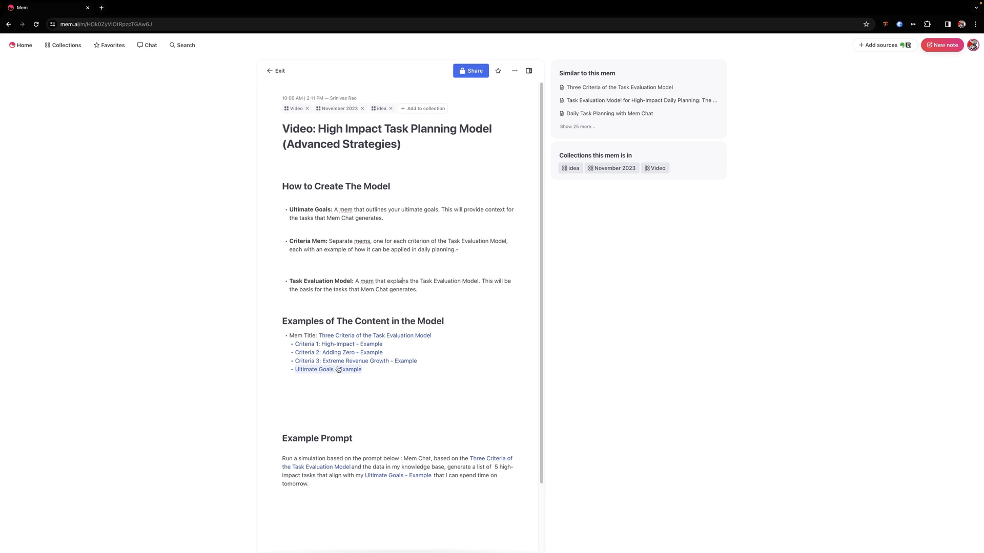
scroll(352, 407, "down", 1)
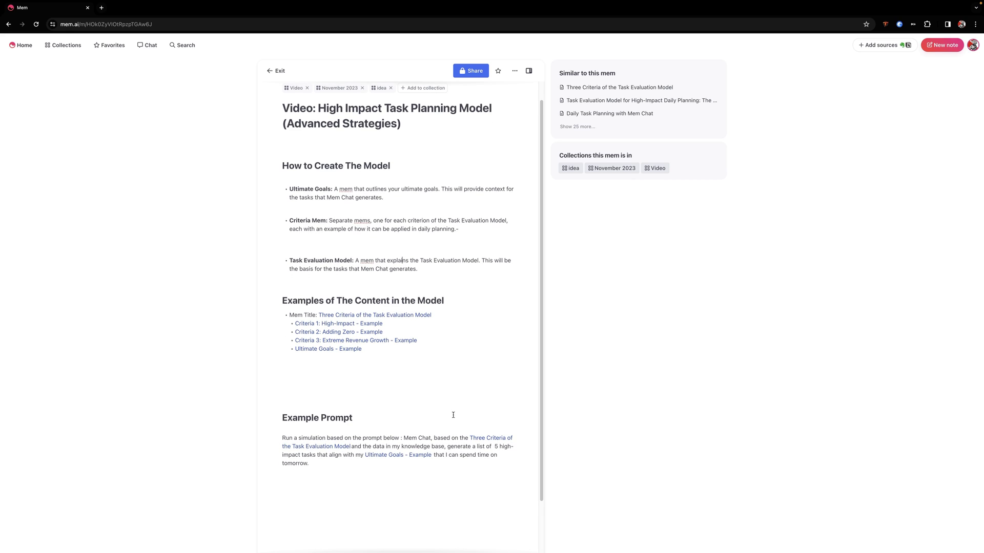
scroll(396, 362, "down", 3)
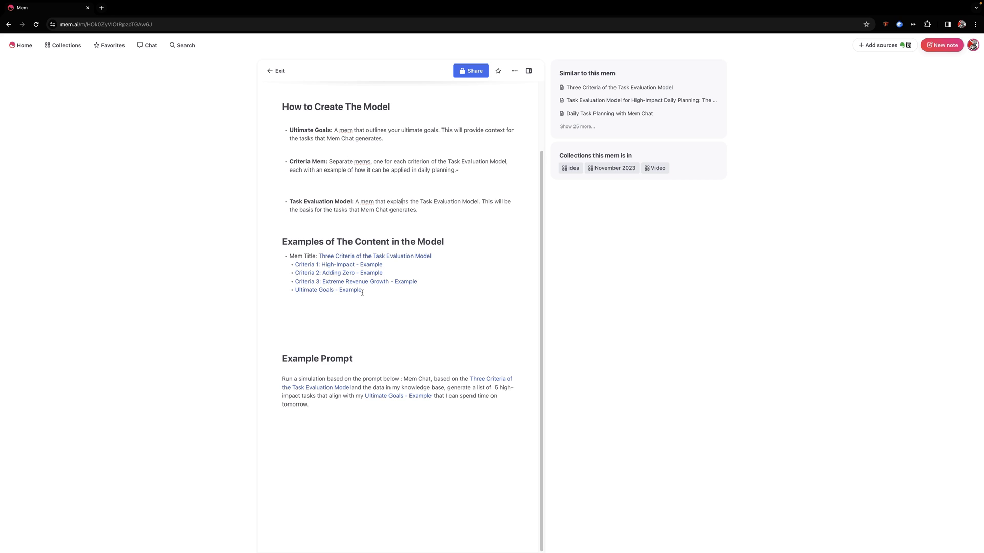
scroll(362, 293, "up", 2)
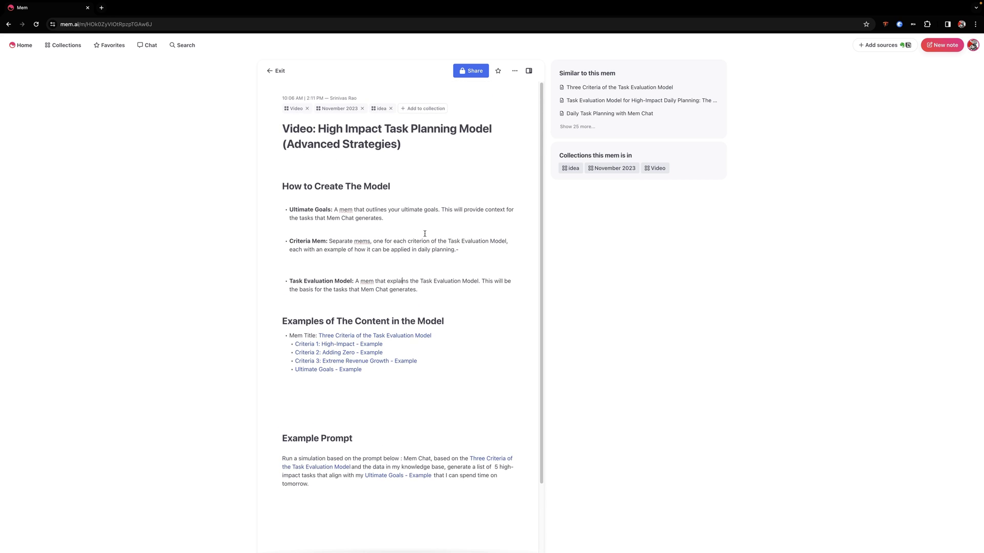